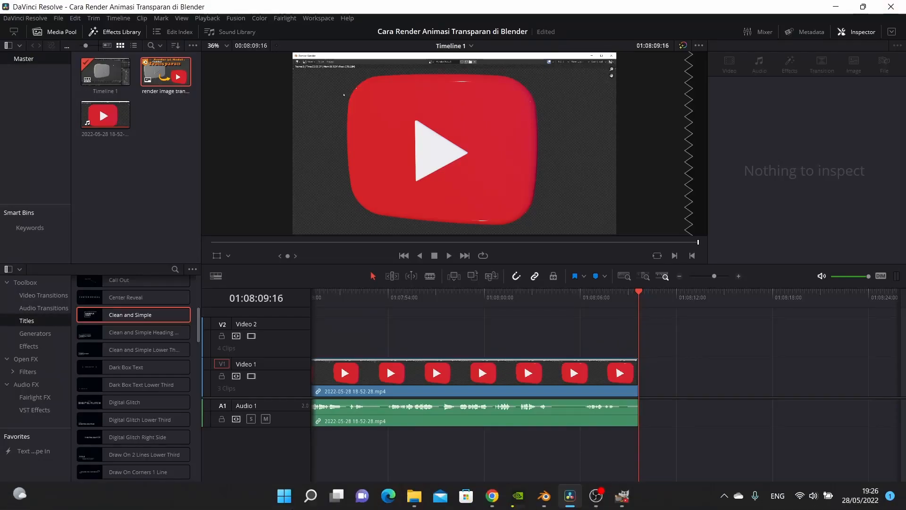
# Step: Switch to File Explorer, try to play the rendered video 0001-0250 in the animasi youtube folder, and close the player
pyautogui.click(415, 501)
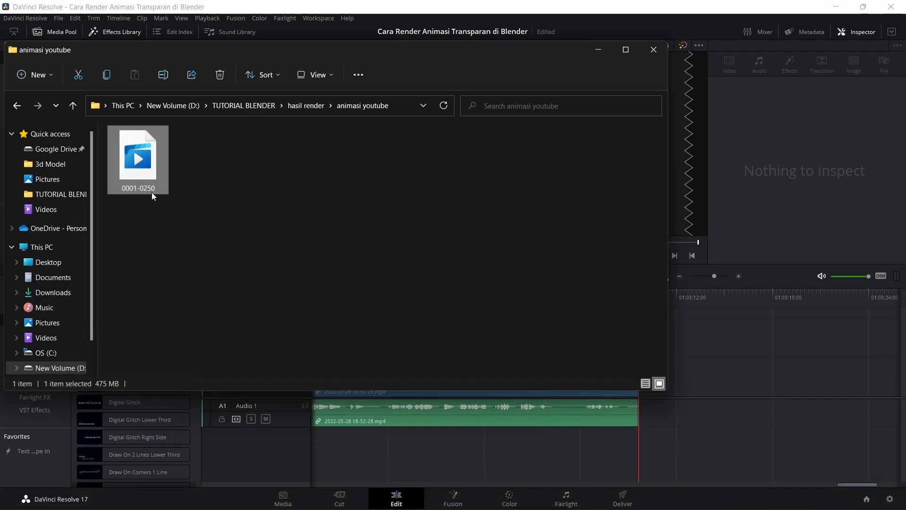
pyautogui.click(142, 163)
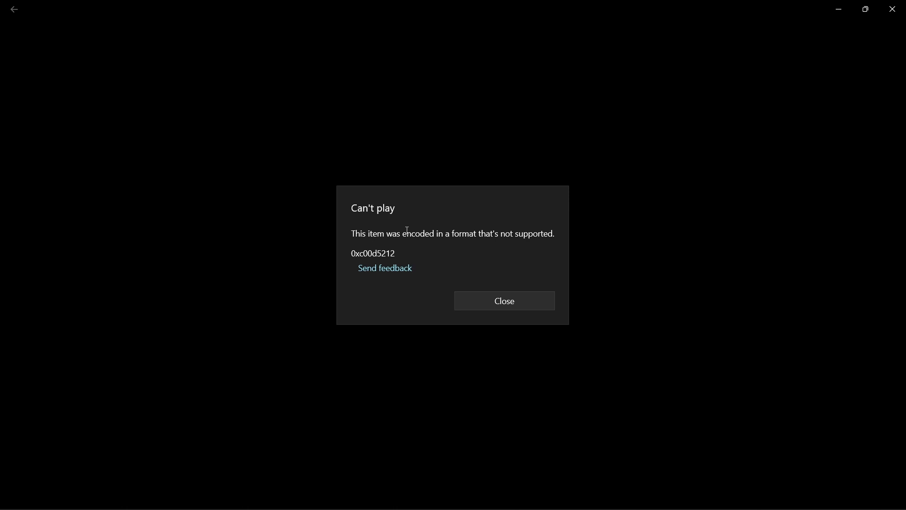
pyautogui.click(892, 9)
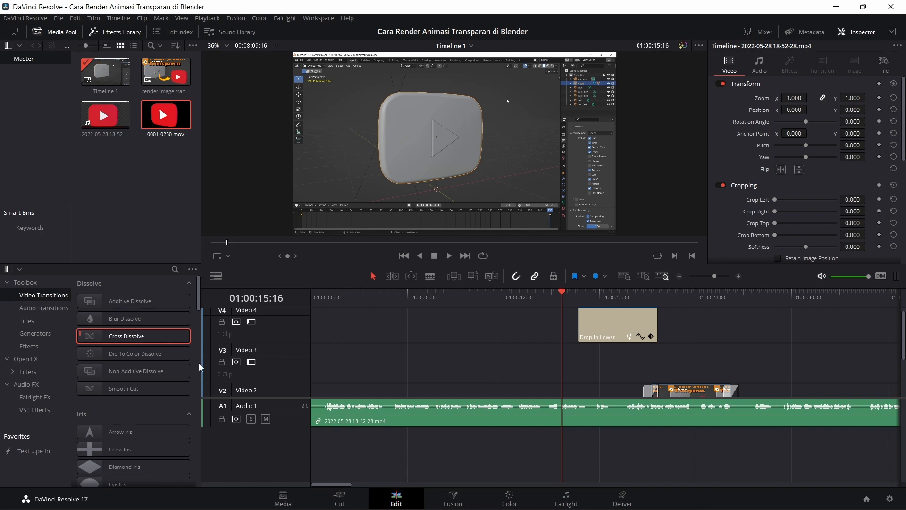
# Step: In File Explorer, rename the rendered video 0001-0250 as animasi youtube
pyautogui.moveTo(463, 507)
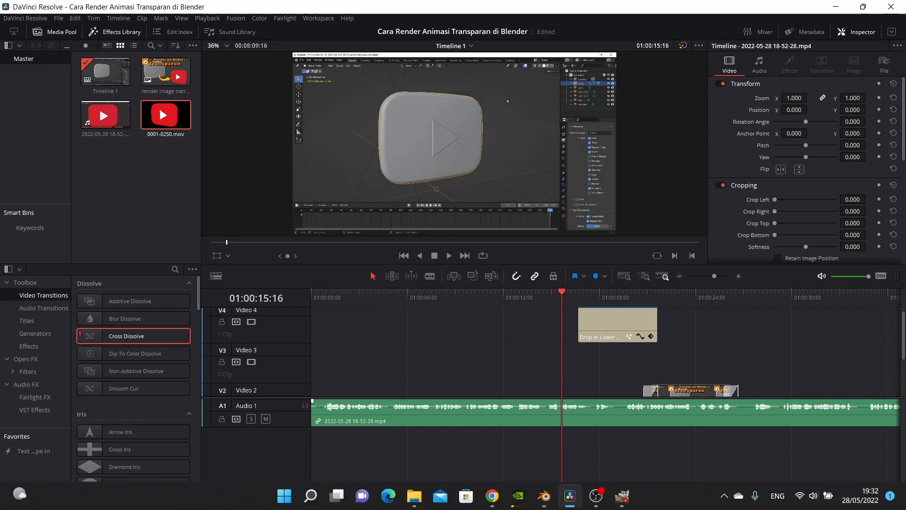
pyautogui.click(414, 495)
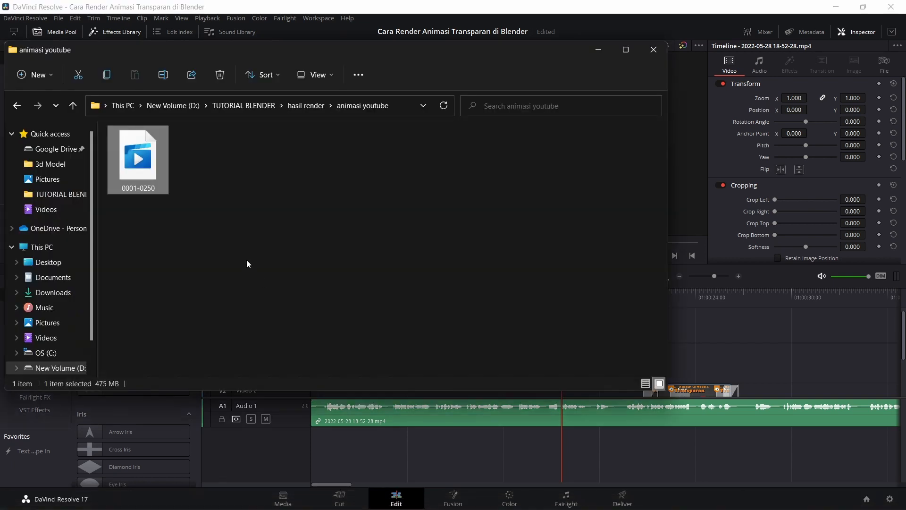
pyautogui.click(139, 189)
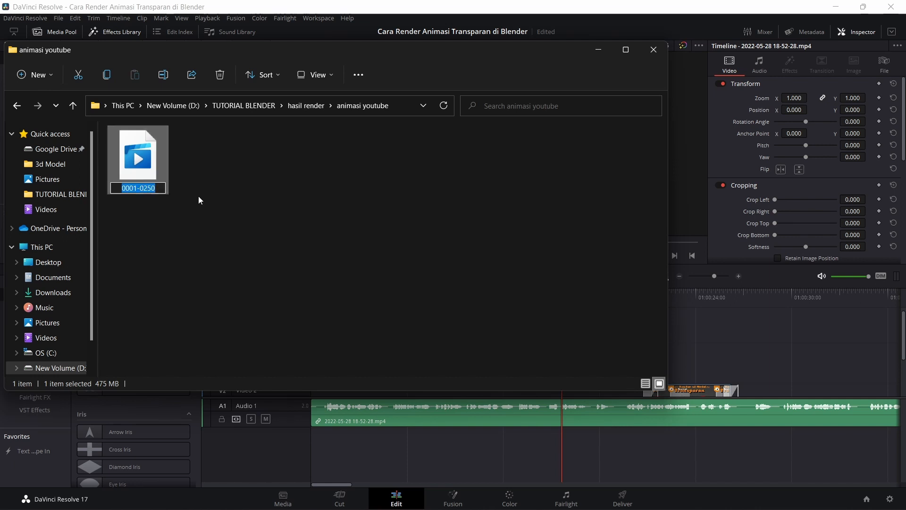
pyautogui.write('anima')
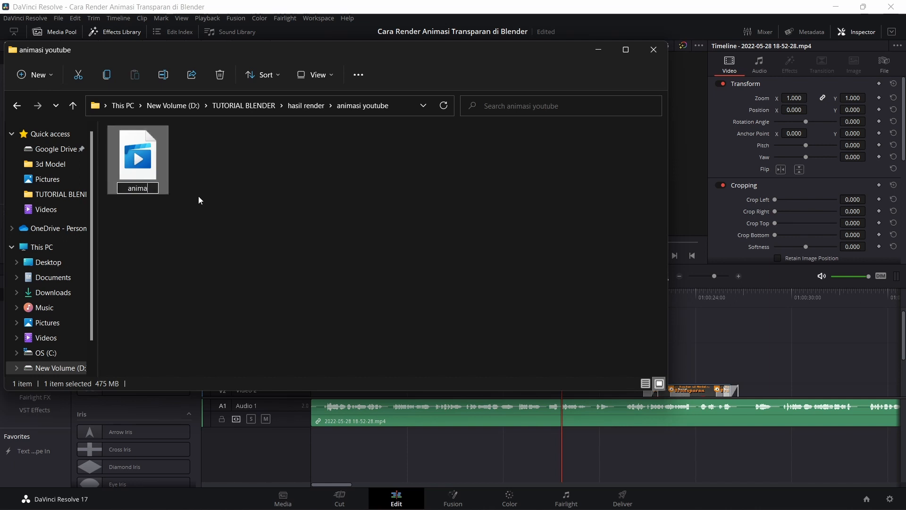
pyautogui.write('si youtube')
pyautogui.press('Return')
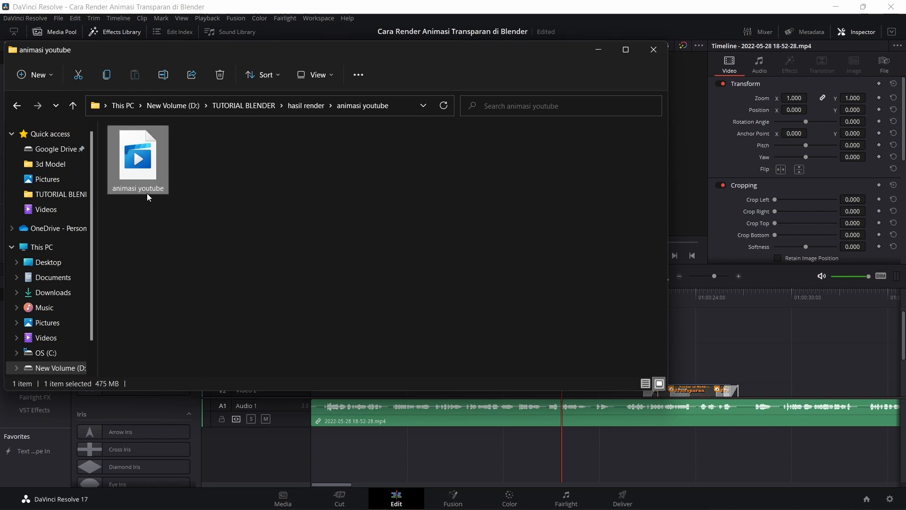
# Step: Place the animasi youtube video on track Video 3 at the playhead, with zoom 0.270 and position X -688, Y -306
pyautogui.moveTo(135, 169); pyautogui.dragTo(573, 371)
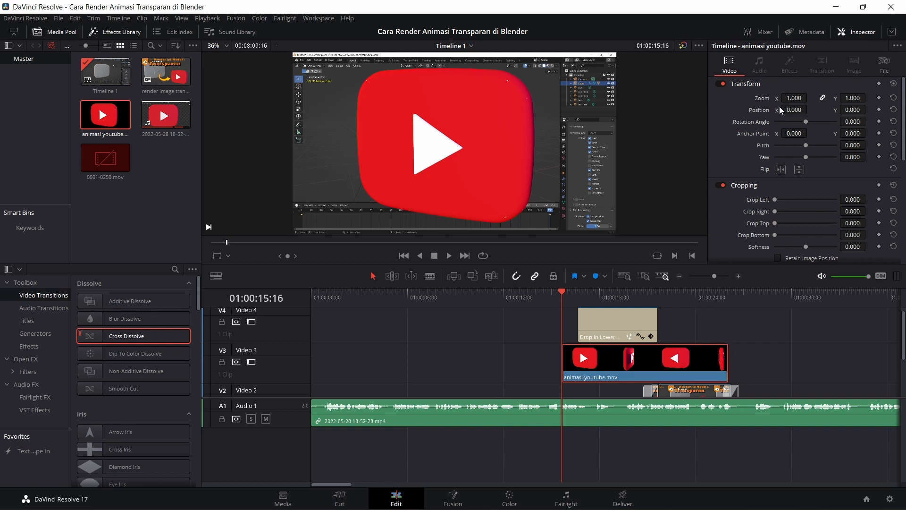
pyautogui.moveTo(794, 98); pyautogui.dragTo(377, 102)
pyautogui.moveTo(794, 110); pyautogui.dragTo(470, 110)
pyautogui.moveTo(852, 109); pyautogui.dragTo(711, 110)
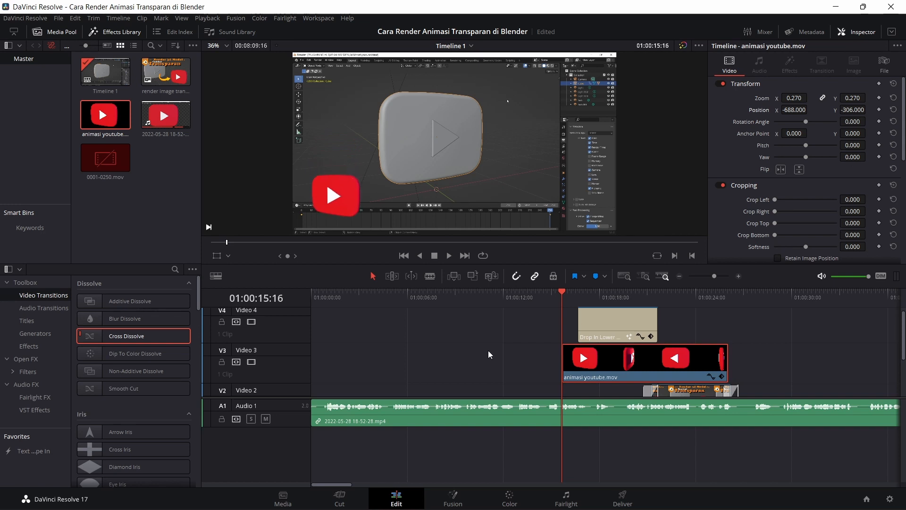
# Step: At timecode 01:00:18:02, reduce the animasi youtube clip's zoom to 0.220 and shift its X position to -789, beside the title text
pyautogui.scroll(1, 600, 344)
pyautogui.click(602, 298)
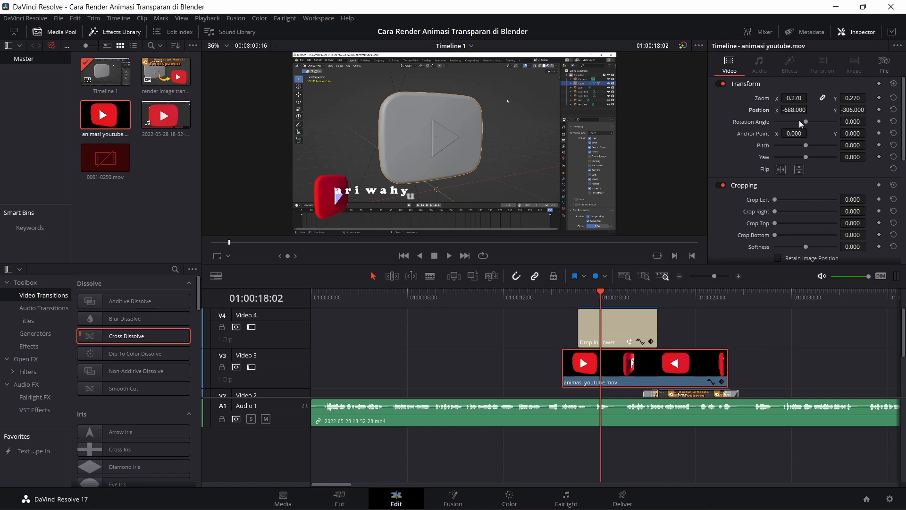
pyautogui.moveTo(802, 109)
pyautogui.mouseDown()
pyautogui.moveTo(793, 110)
pyautogui.moveTo(810, 109)
pyautogui.moveTo(787, 109)
pyautogui.moveTo(802, 98)
pyautogui.mouseUp()
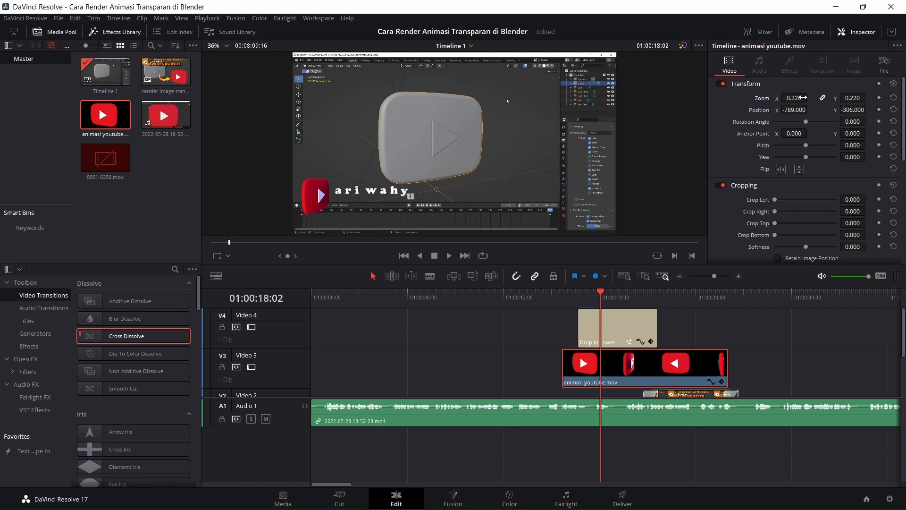
# Step: Play back the timeline from before the animasi youtube clip until past its end to check the transparent overlay
pyautogui.click(537, 296)
pyautogui.press('space')
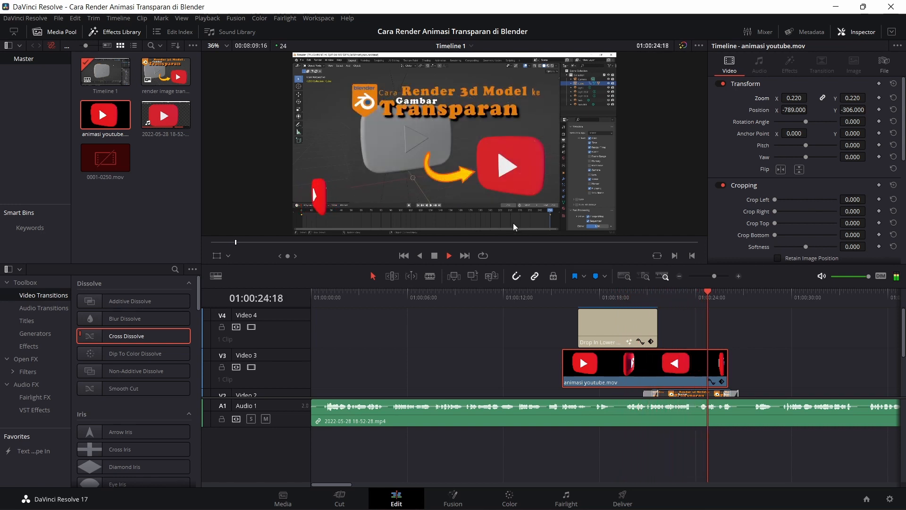
pyautogui.press('space')
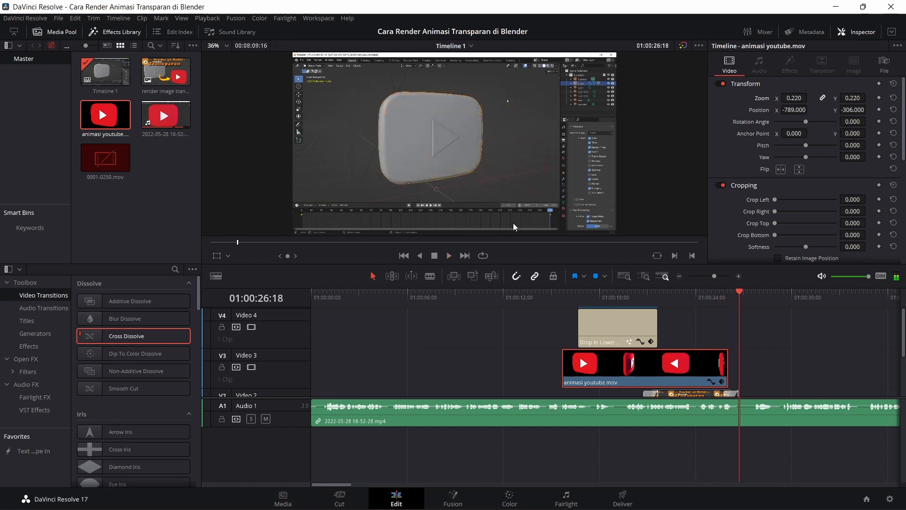
pyautogui.scroll(-3, 680, 332)
pyautogui.scroll(3, 679, 332)
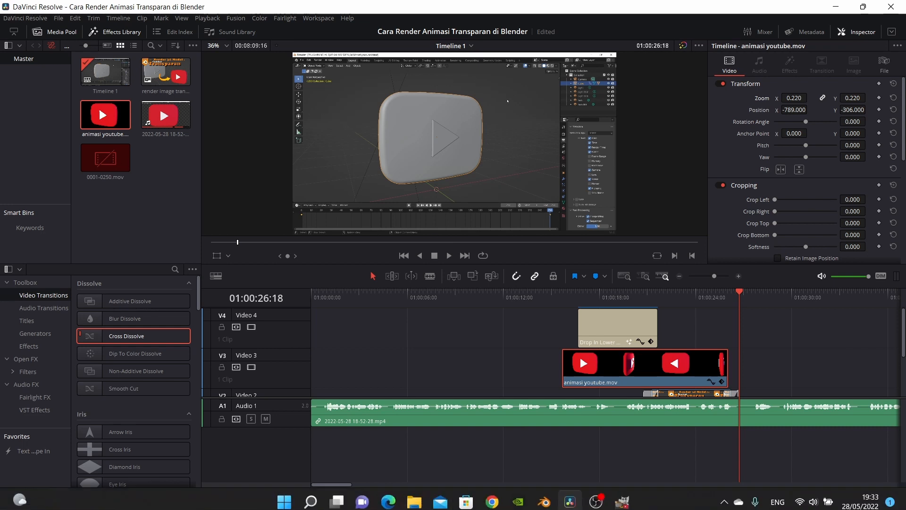
# Step: Switch to Blender's youtube.blend project and return the animation to frame 1
pyautogui.click(544, 496)
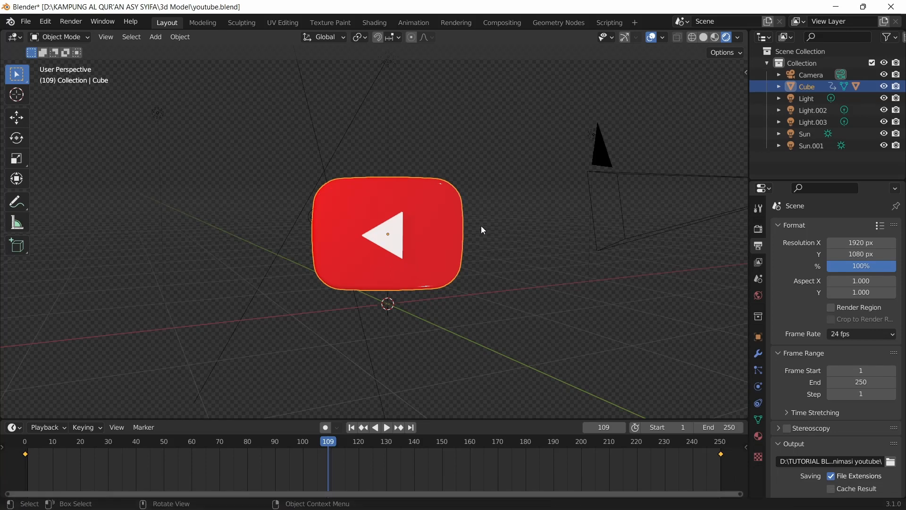
pyautogui.hotkey('shift', 'Left')
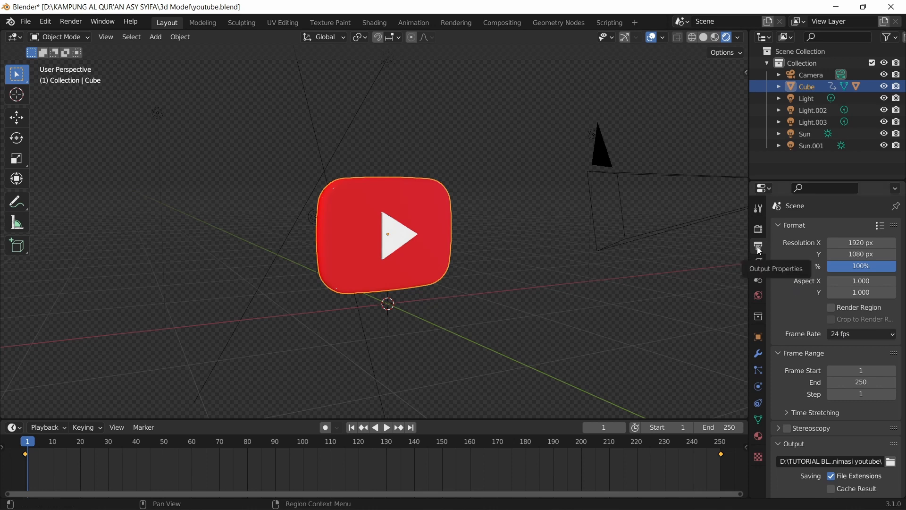
# Step: Browse for the render output path and create a folder named image sequence inside animasi youtube
pyautogui.scroll(-5, 853, 303)
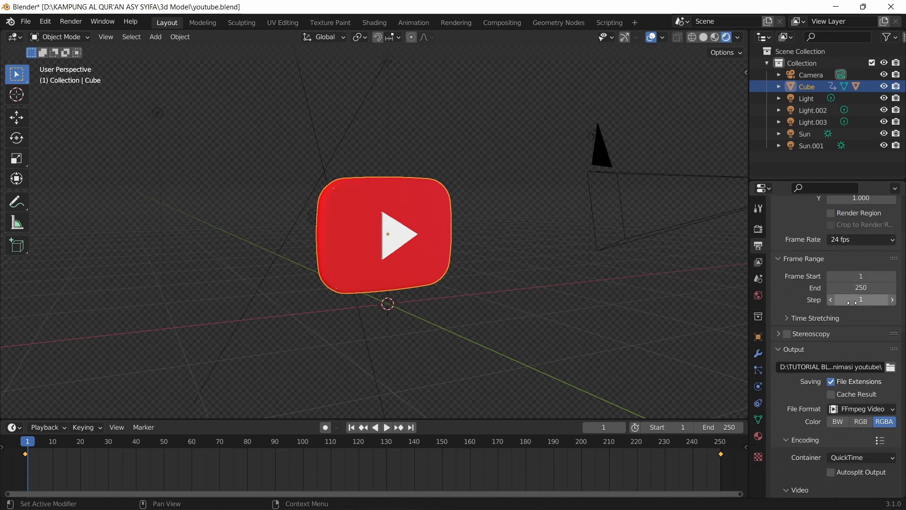
pyautogui.scroll(-3, 866, 309)
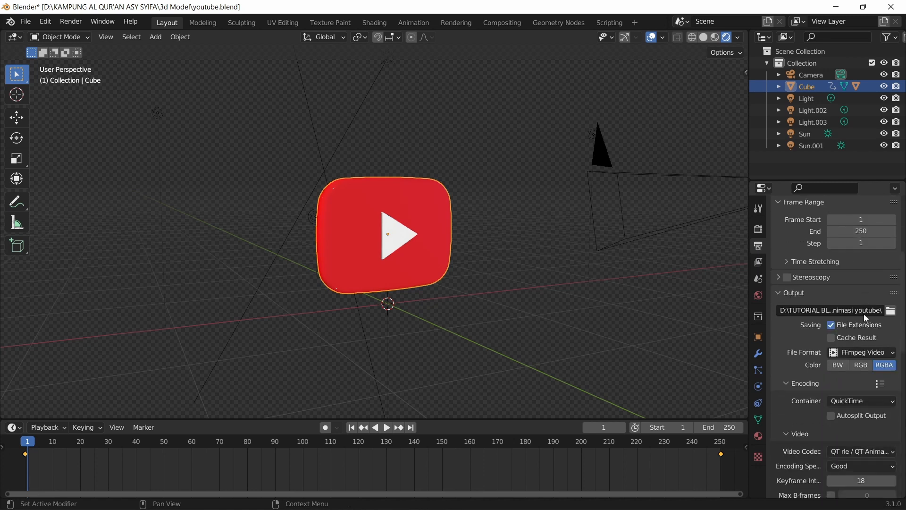
pyautogui.click(891, 311)
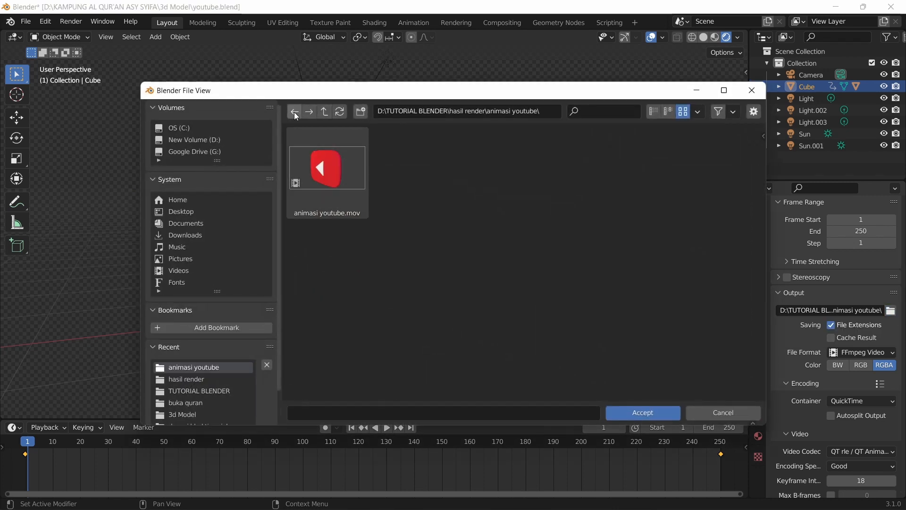
pyautogui.click(294, 113)
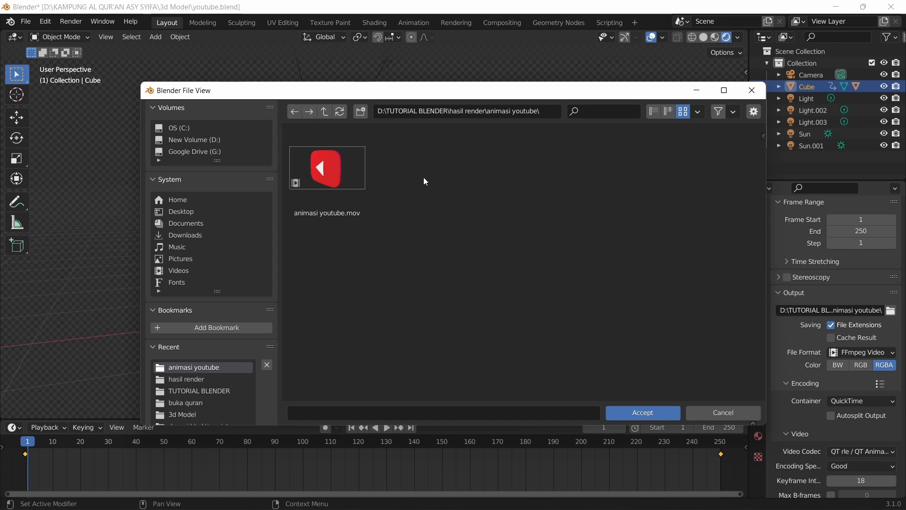
pyautogui.rightClick(425, 190)
pyautogui.rightClick(522, 186)
pyautogui.click(488, 243)
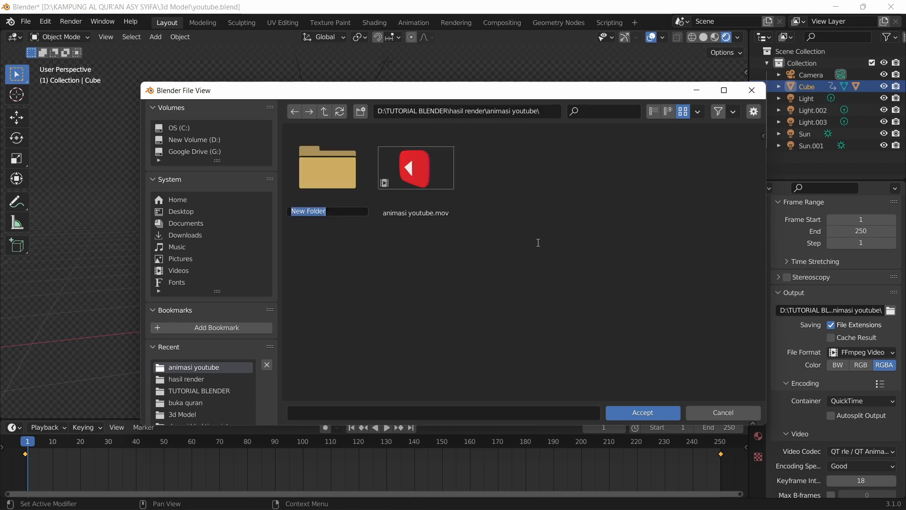
pyautogui.write('image sequence')
pyautogui.press('Return')
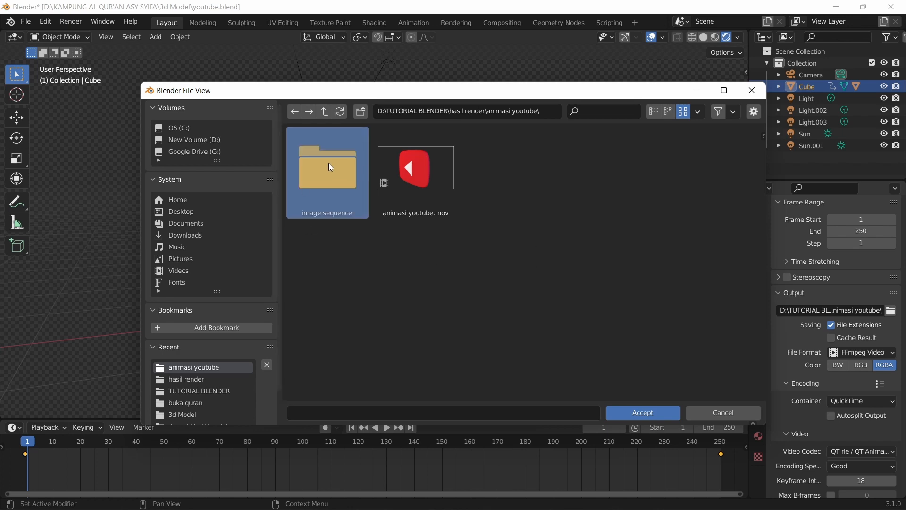
# Step: Rename the new folder as image sequence youtube and enter it as the render output location
pyautogui.rightClick(351, 214)
pyautogui.rightClick(341, 211)
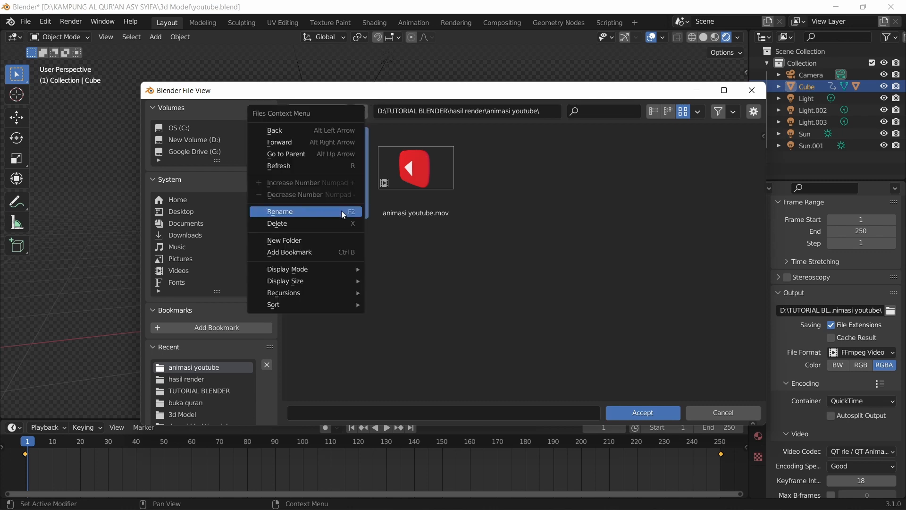
pyautogui.click(341, 211)
pyautogui.click(352, 214)
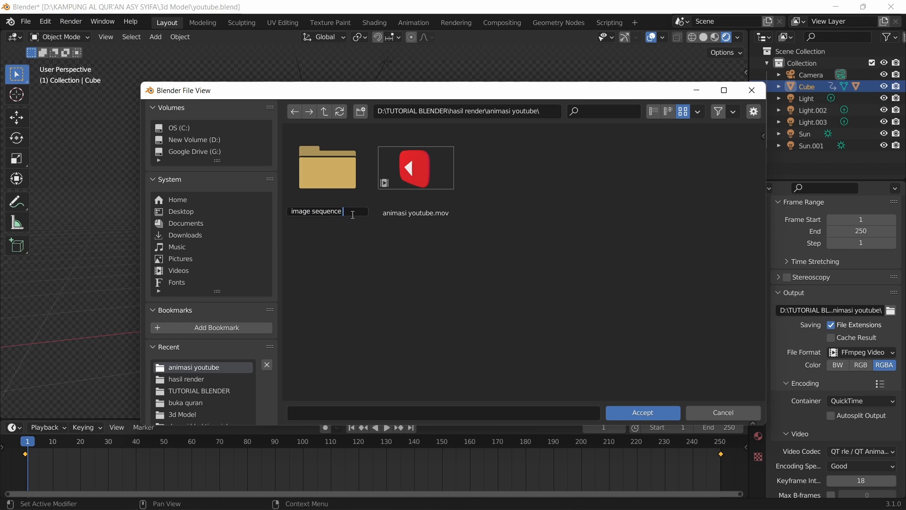
pyautogui.write('youtube')
pyautogui.press('Return')
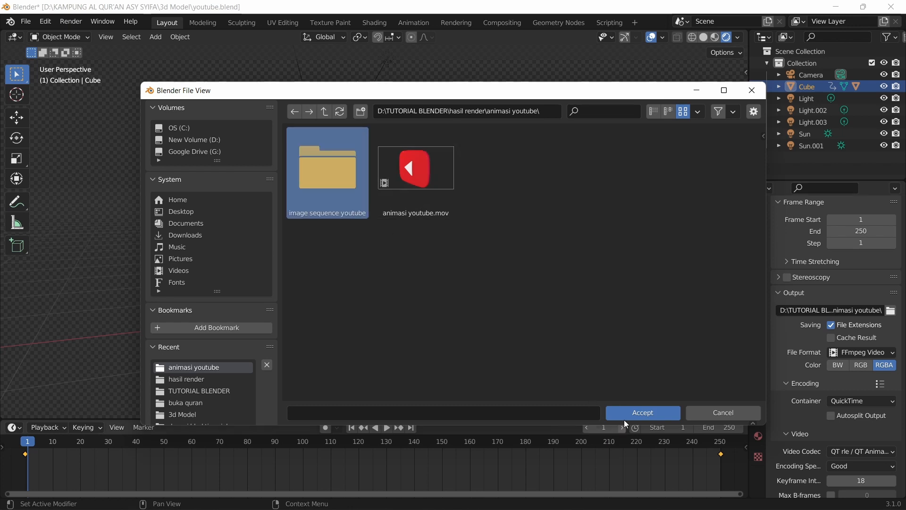
pyautogui.doubleClick(316, 168)
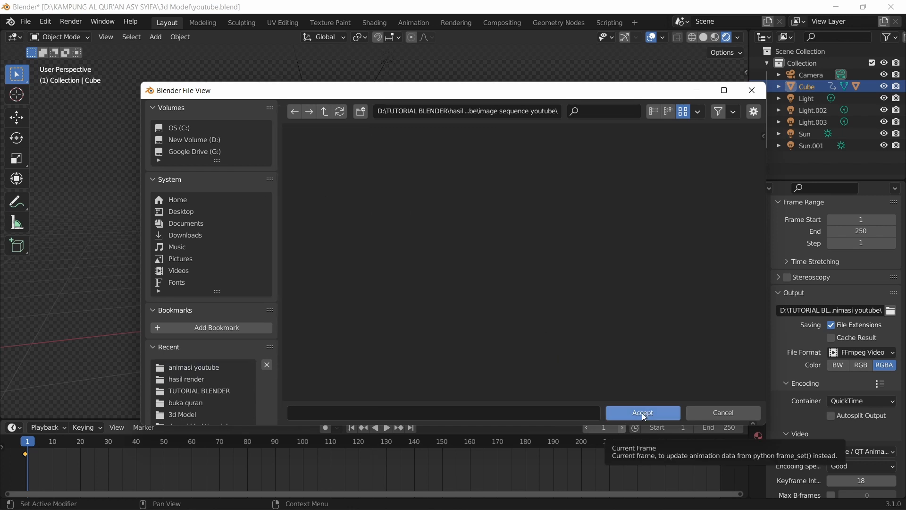
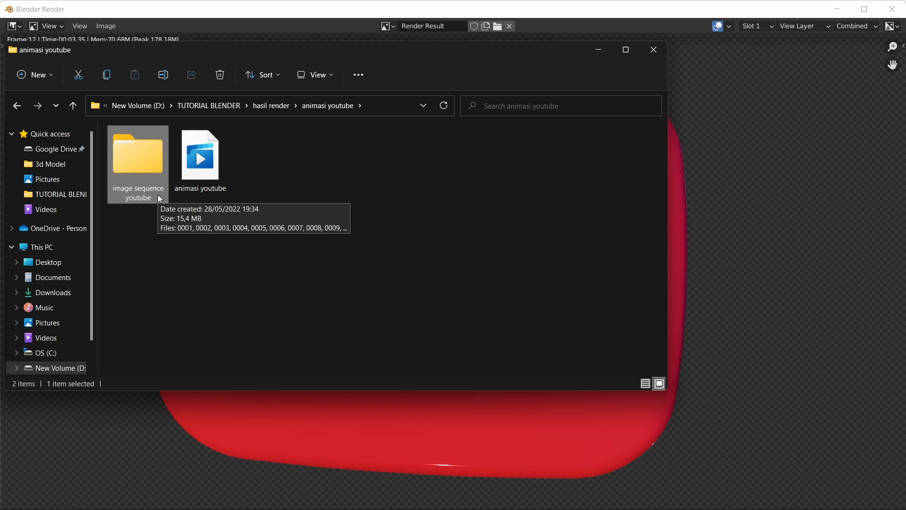
# Step: Switch to File Explorer and look through the rendered PNG frames in the image sequence youtube folder
pyautogui.doubleClick(127, 147)
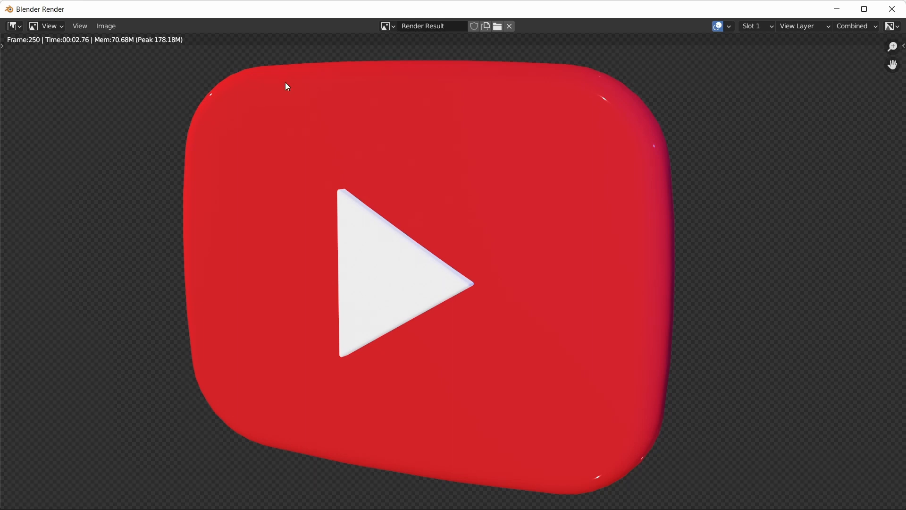
pyautogui.click(425, 499)
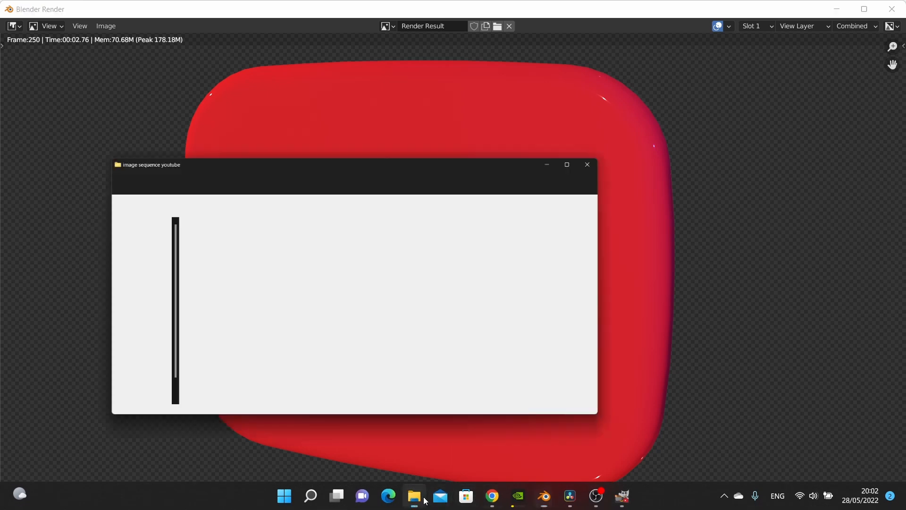
pyautogui.scroll(-3, 383, 250)
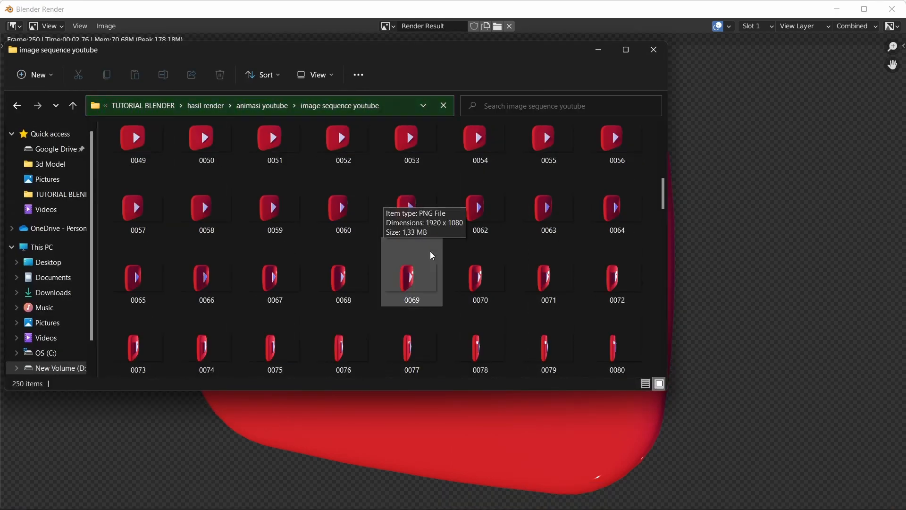
pyautogui.scroll(-11, 432, 255)
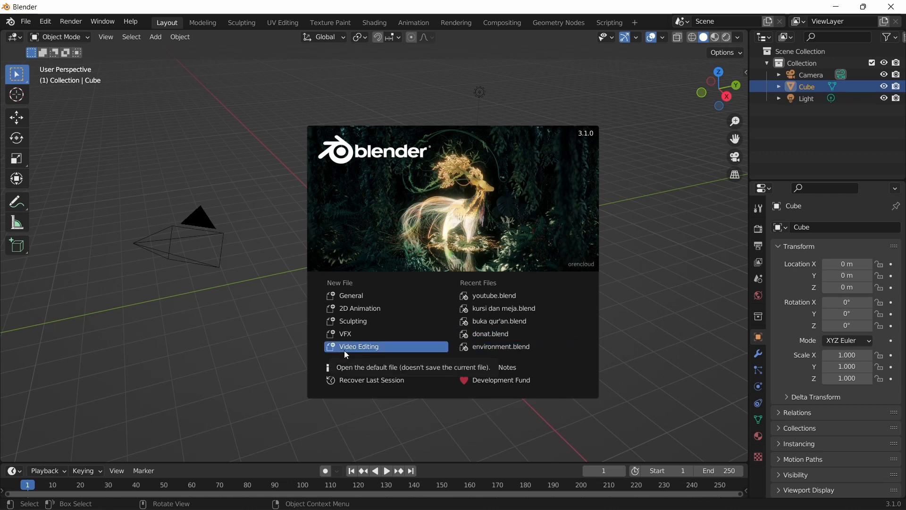
# Step: Create a new project from the Video Editing template
pyautogui.click(351, 296)
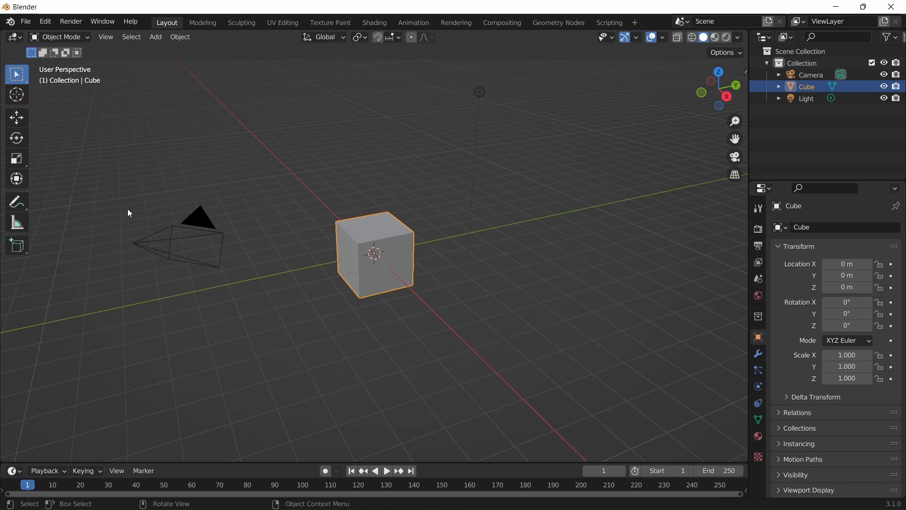
pyautogui.click(27, 23)
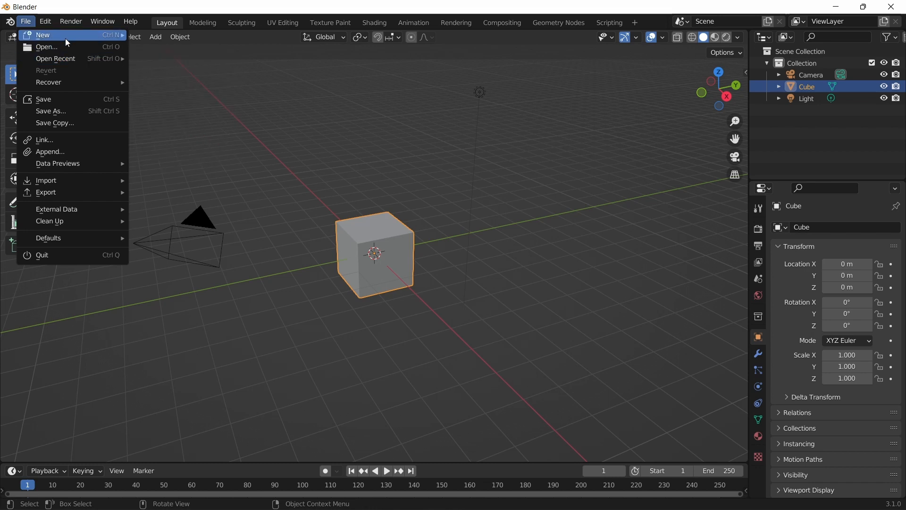
pyautogui.moveTo(66, 39)
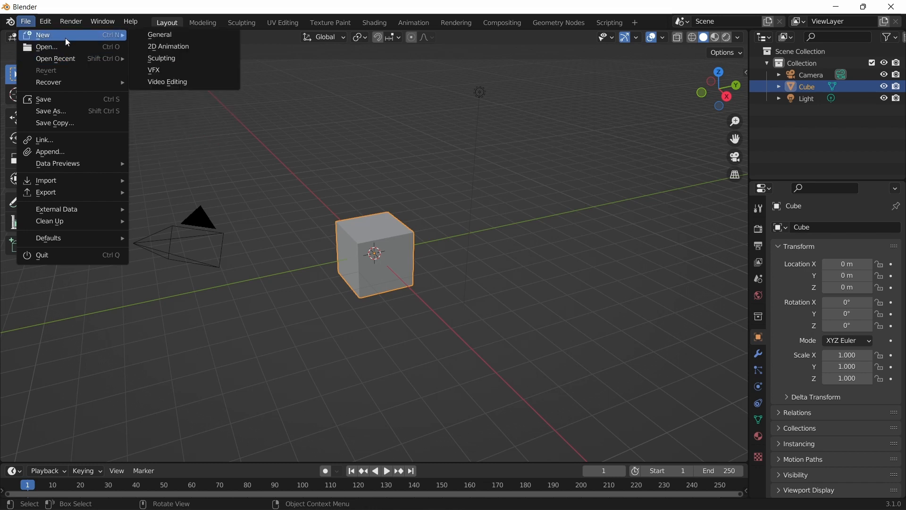
pyautogui.click(172, 82)
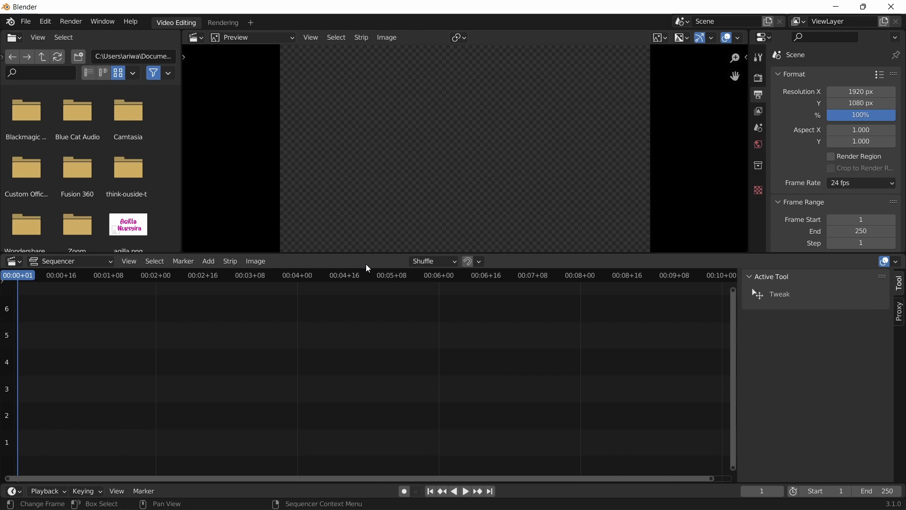
# Step: Start adding an image sequence strip and browse to the TUTORIAL BLENDER folder on drive D
pyautogui.click(208, 263)
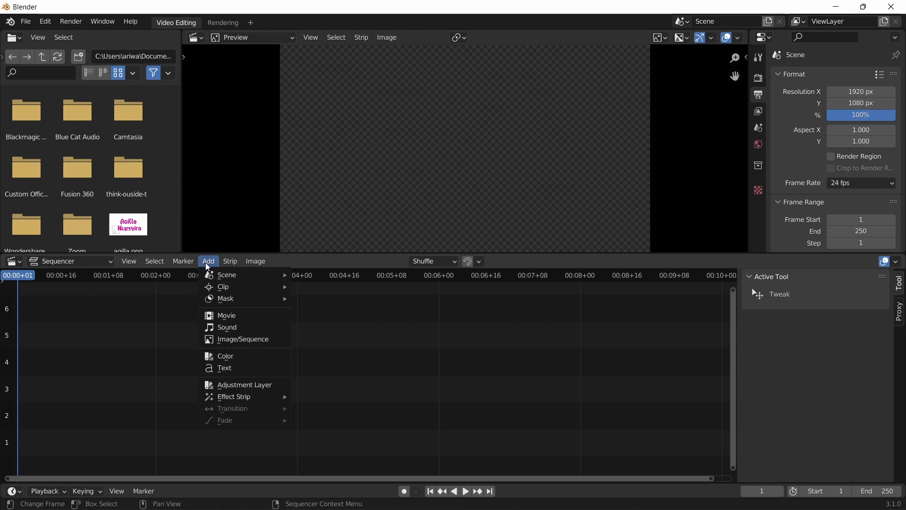
pyautogui.click(224, 339)
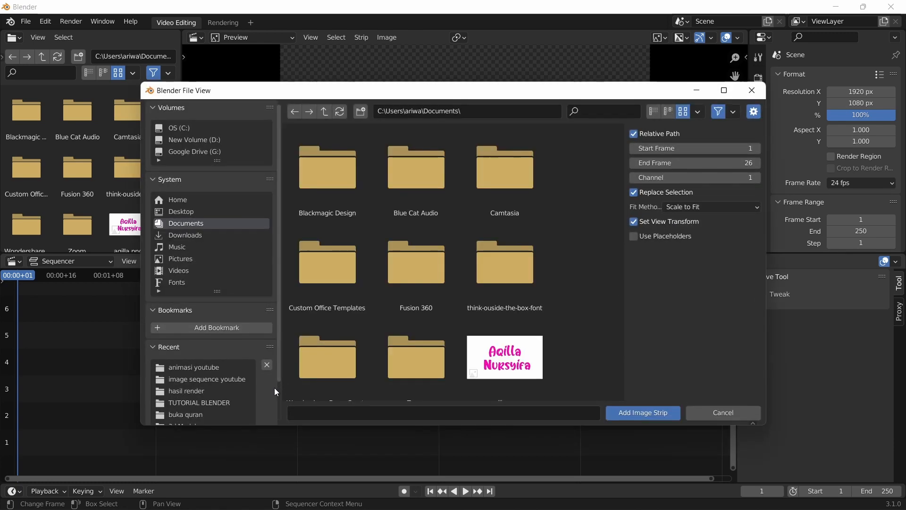
pyautogui.click(184, 139)
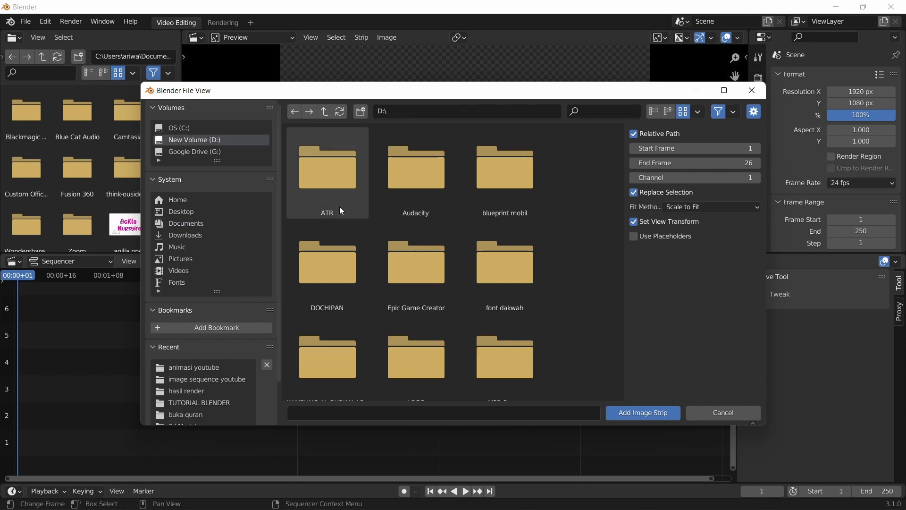
pyautogui.scroll(-10, 433, 276)
pyautogui.scroll(4, 432, 274)
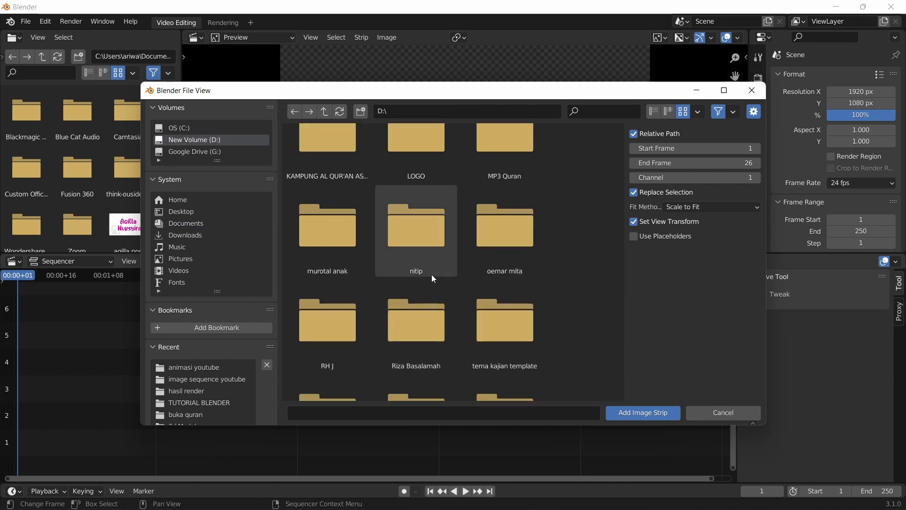
pyautogui.scroll(-5, 432, 274)
pyautogui.scroll(-8, 481, 274)
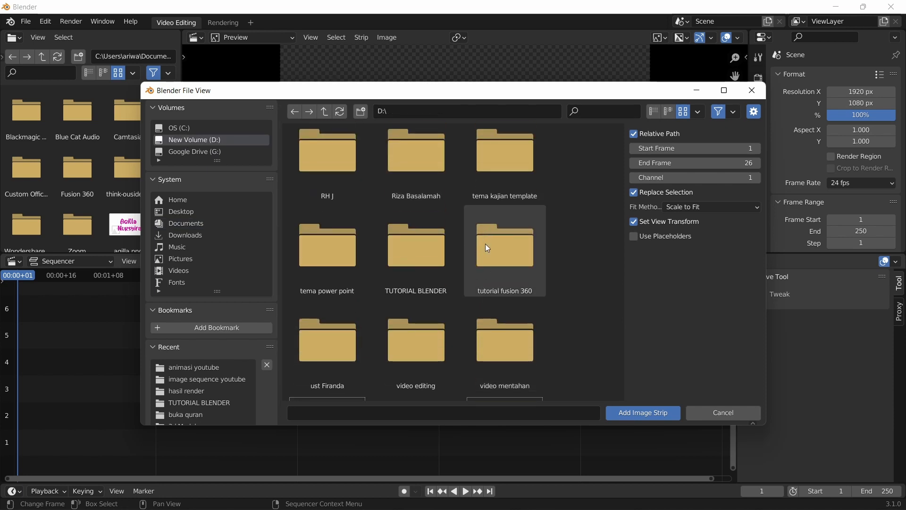
pyautogui.scroll(6, 467, 288)
pyautogui.doubleClick(396, 296)
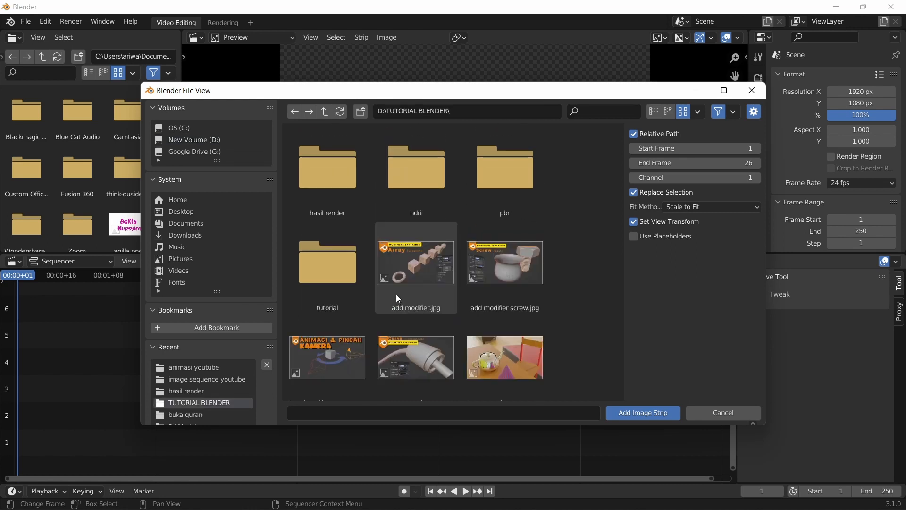
# Step: Select all PNG frames in hasil render\animasi youtube\image sequence youtube and add them to the sequencer as one strip
pyautogui.doubleClick(315, 185)
pyautogui.click(312, 163)
pyautogui.doubleClick(312, 163)
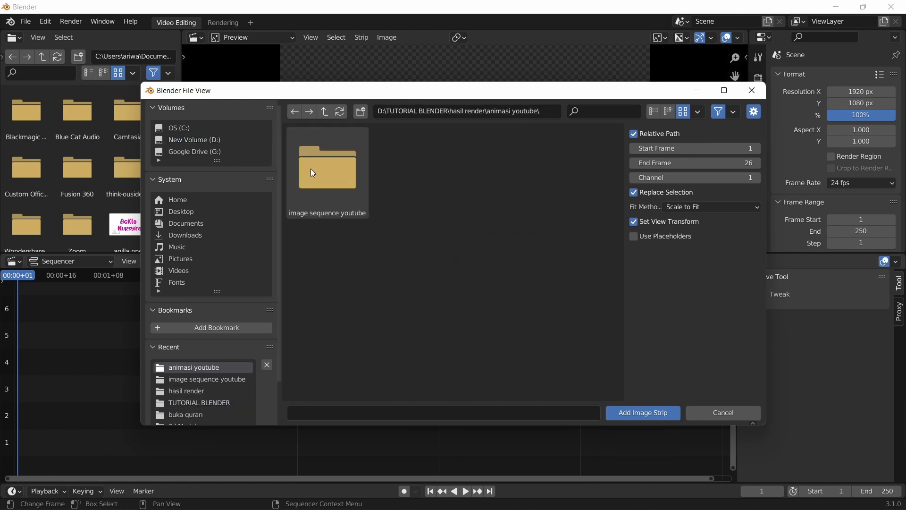
pyautogui.doubleClick(312, 173)
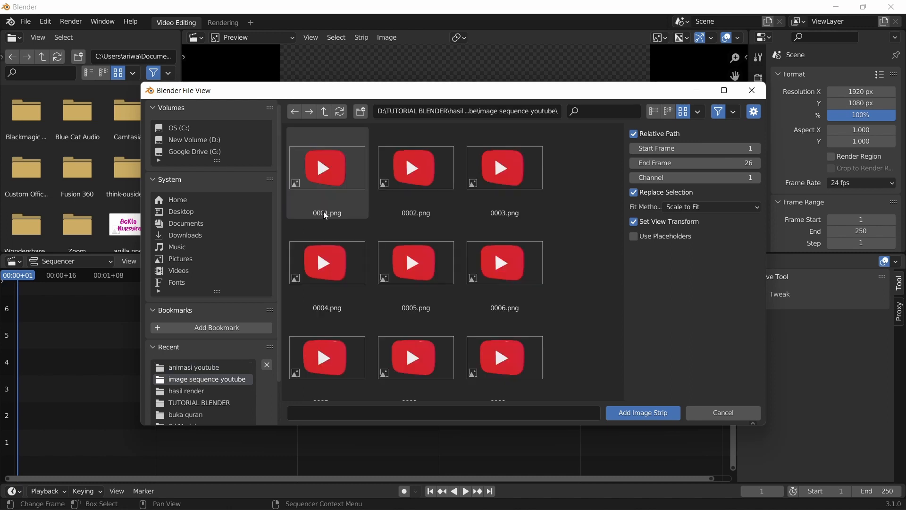
pyautogui.press('a')
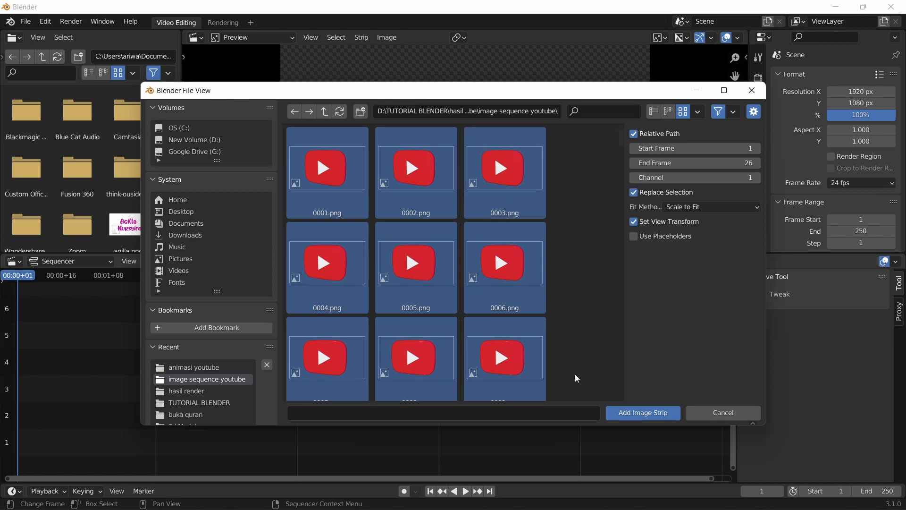
pyautogui.click(641, 413)
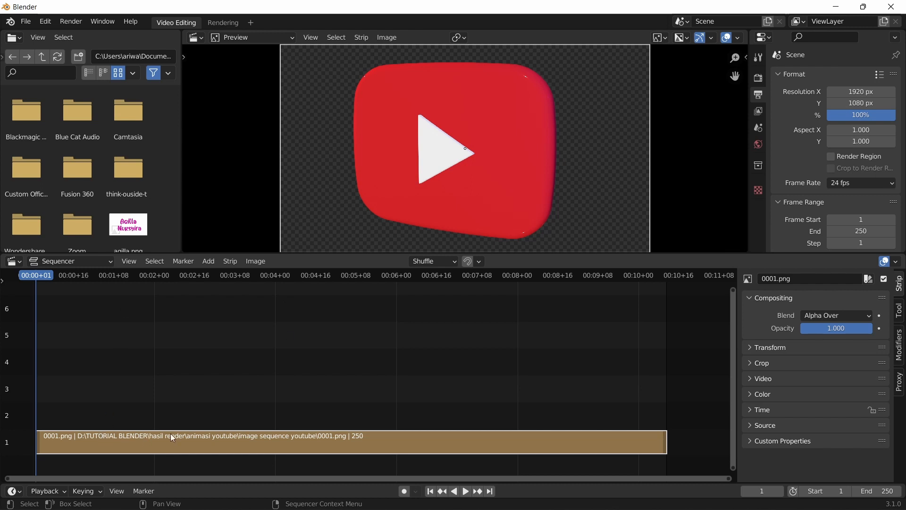
# Step: Scrub through the image sequence strip to its end and return the playhead to frame 1
pyautogui.click(176, 278)
pyautogui.moveTo(234, 284); pyautogui.dragTo(669, 276)
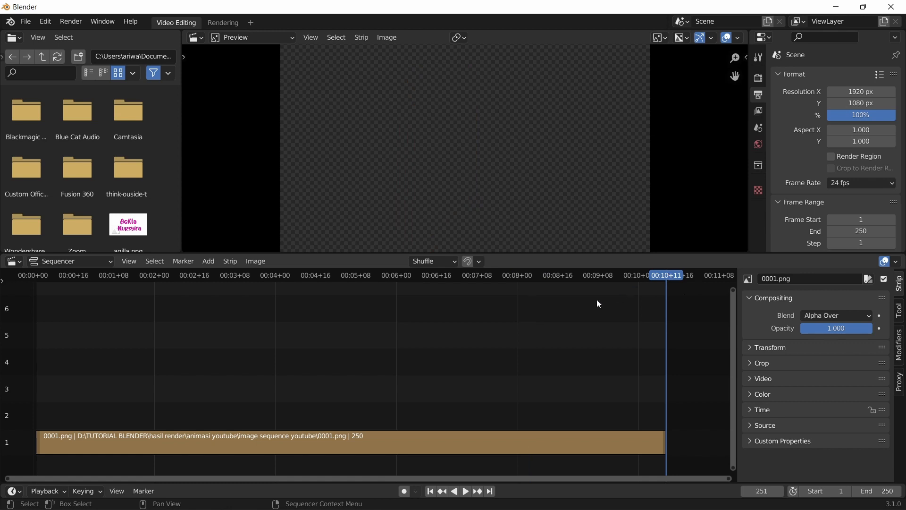
pyautogui.moveTo(40, 272); pyautogui.dragTo(37, 275)
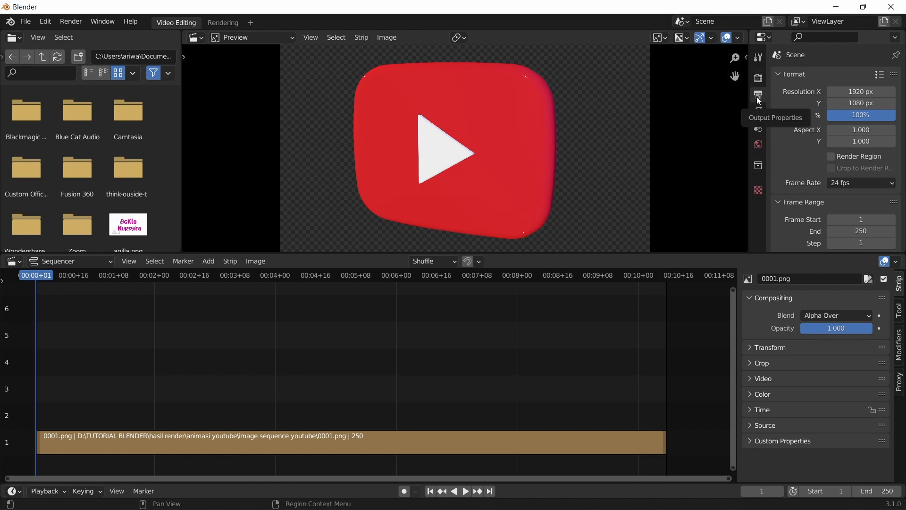
# Step: Set the render output location to D:\TUTORIAL BLENDER\hasil render\animasi youtube
pyautogui.scroll(-2, 851, 166)
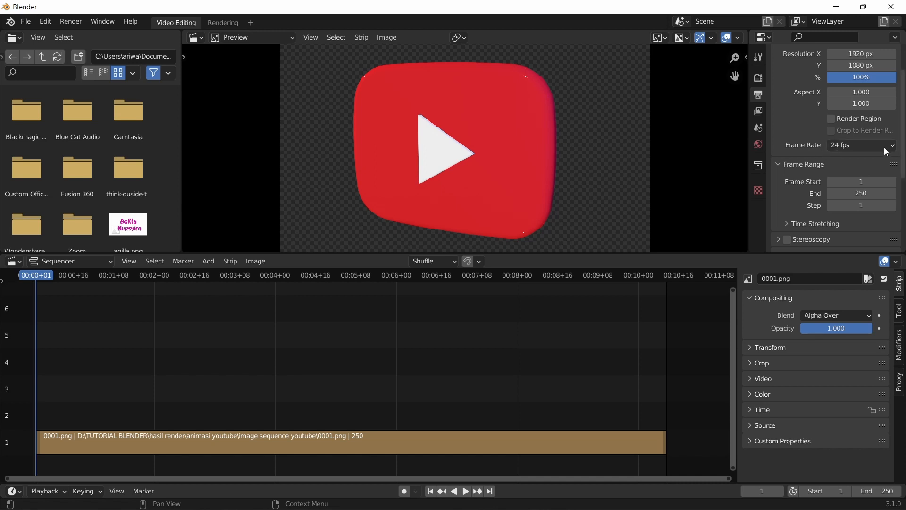
pyautogui.scroll(-2, 887, 156)
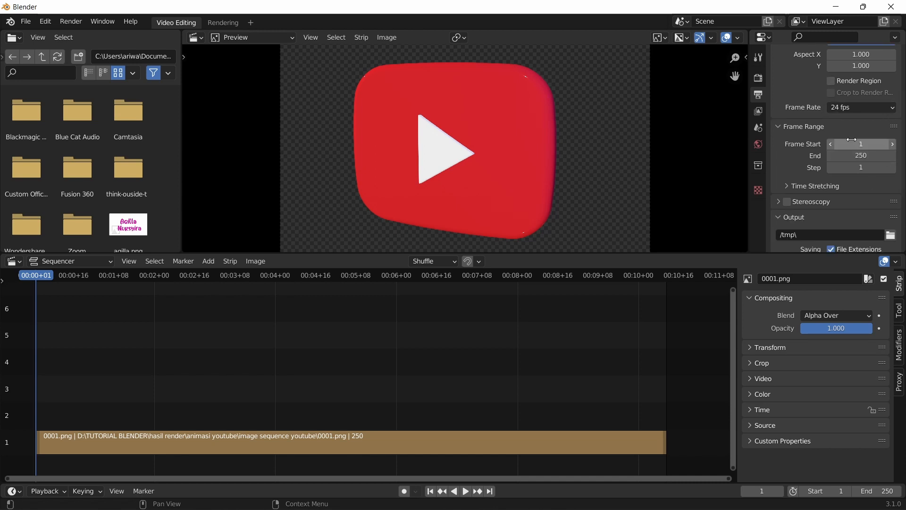
pyautogui.scroll(-2, 850, 141)
pyautogui.scroll(-3, 843, 189)
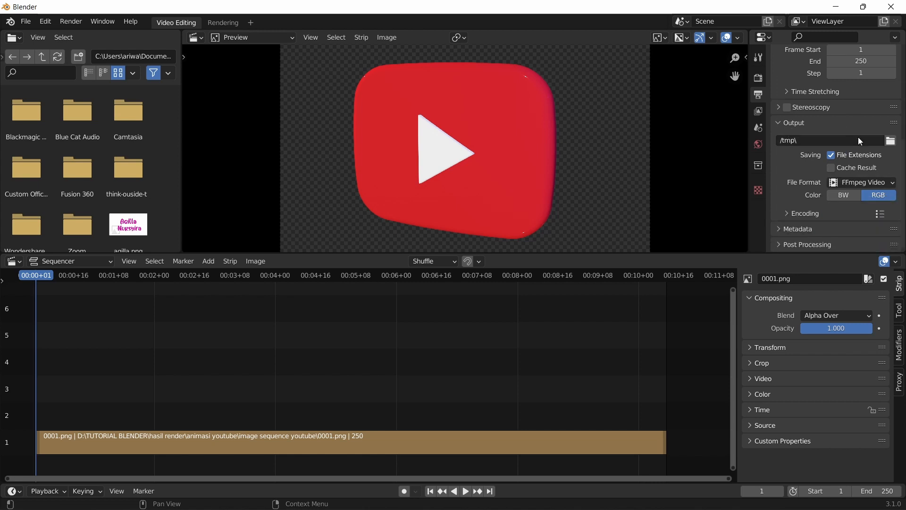
pyautogui.click(891, 141)
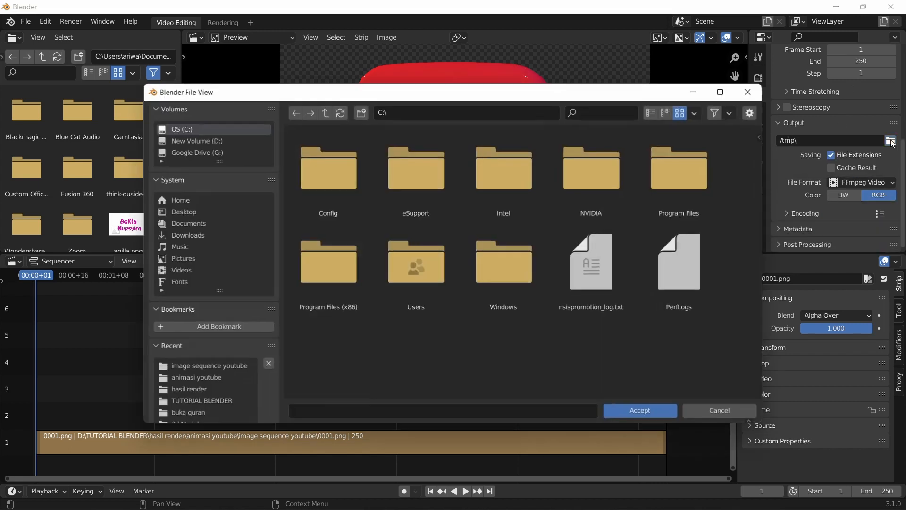
pyautogui.click(198, 139)
pyautogui.scroll(-5, 506, 240)
pyautogui.scroll(-2, 507, 242)
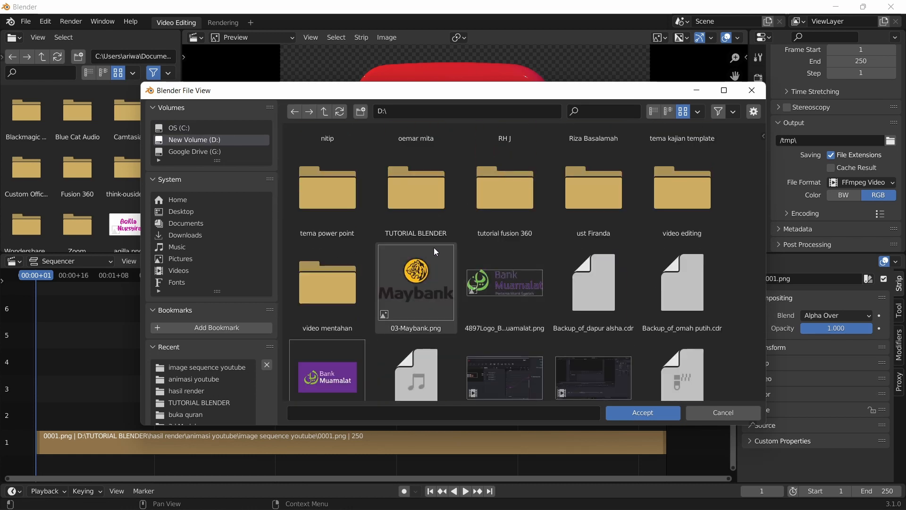
pyautogui.doubleClick(423, 205)
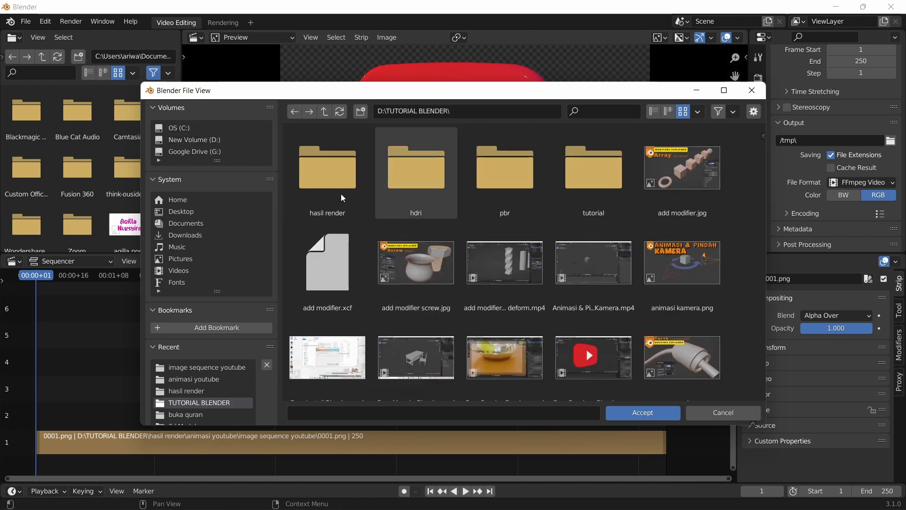
pyautogui.doubleClick(305, 162)
pyautogui.click(328, 153)
pyautogui.doubleClick(326, 149)
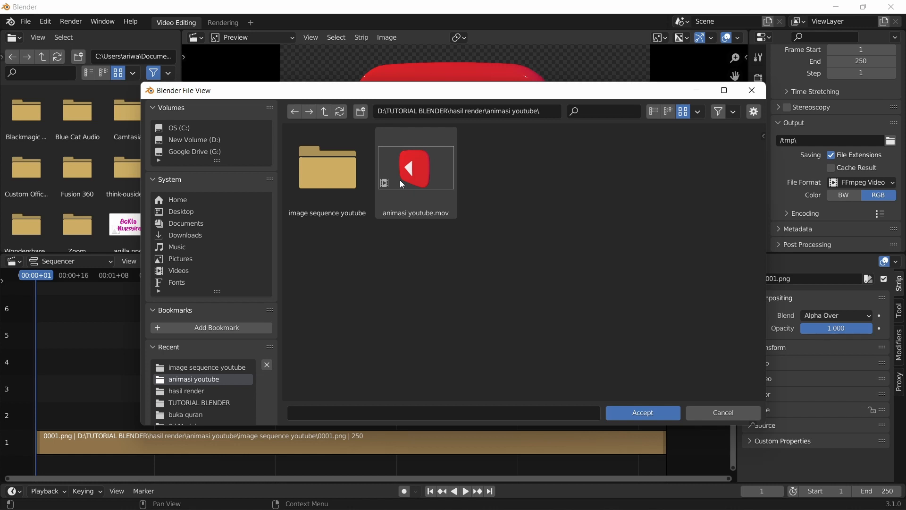
pyautogui.click(652, 413)
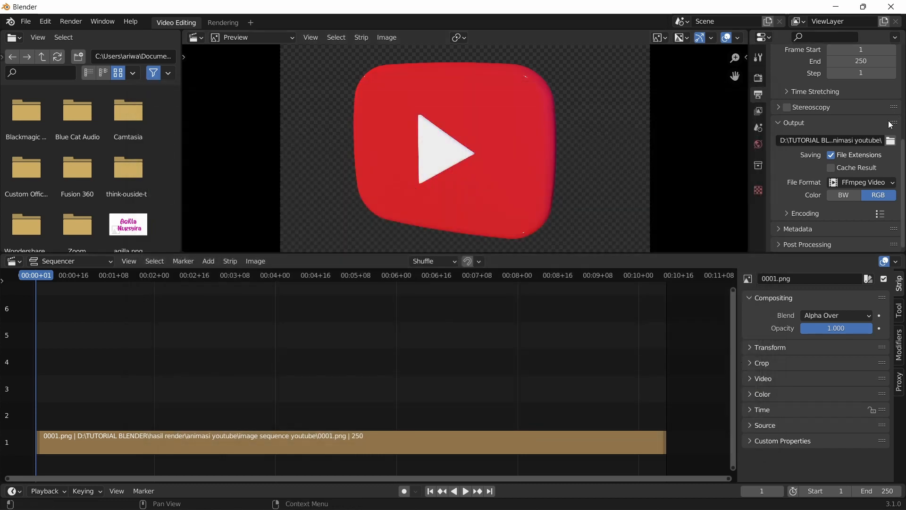